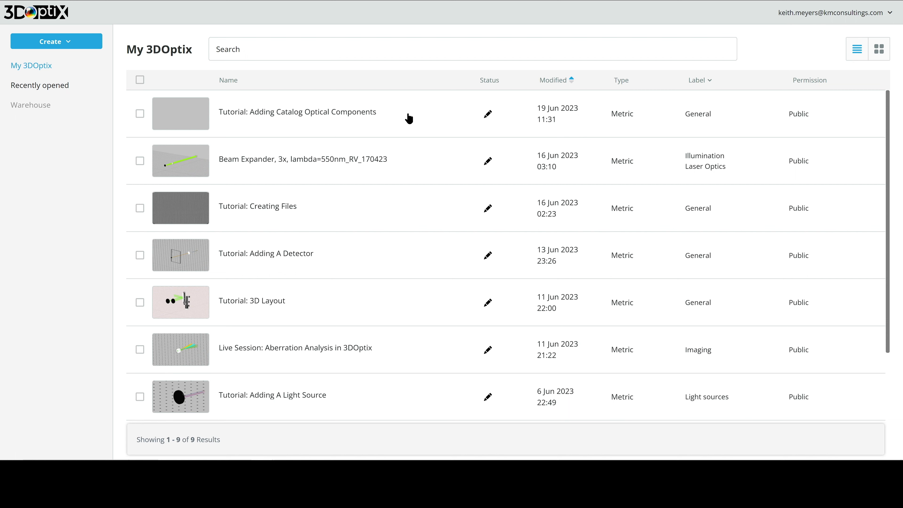
Open the "Tutorial: Adding Catalog Optical Components" file and bring up the optical element catalog.
left_click(409, 117)
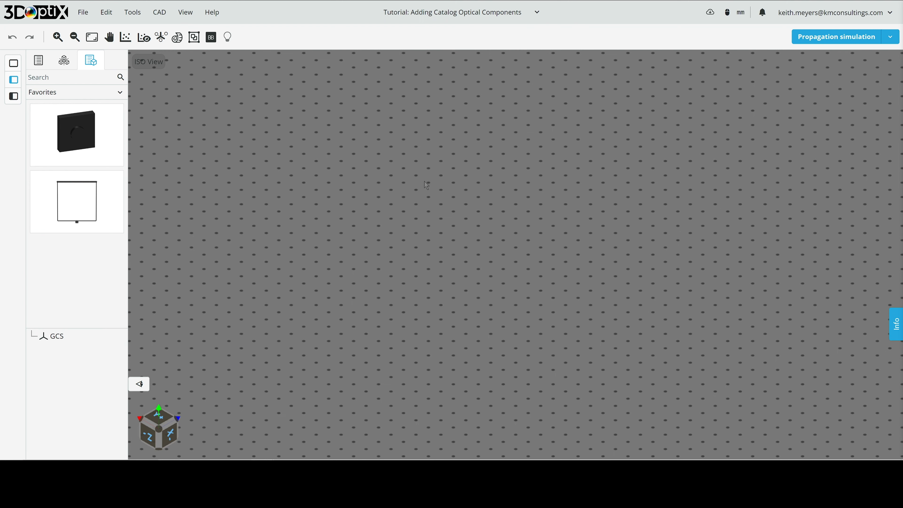
right_click(467, 215)
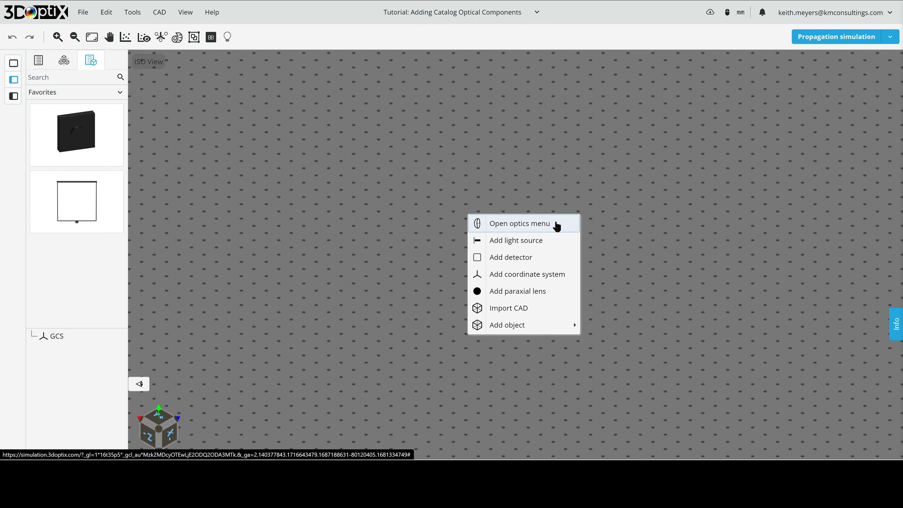
left_click(520, 225)
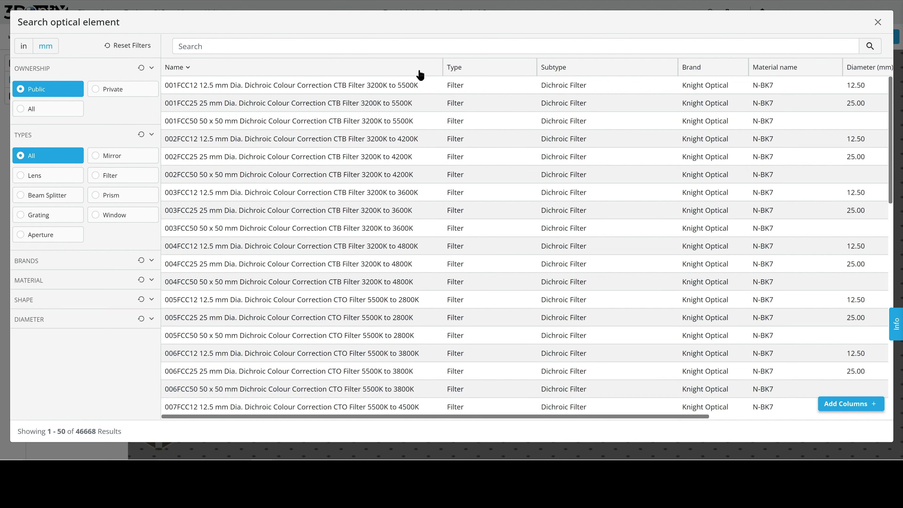
Narrow the catalog's Name column to show the other properties, and review the list of additional columns available.
left_click_drag(441, 65, 252, 64)
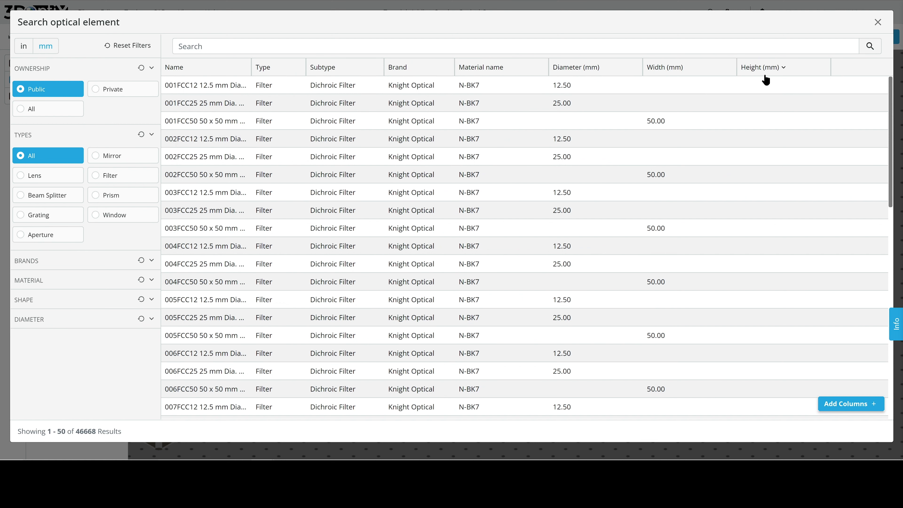
left_click(849, 405)
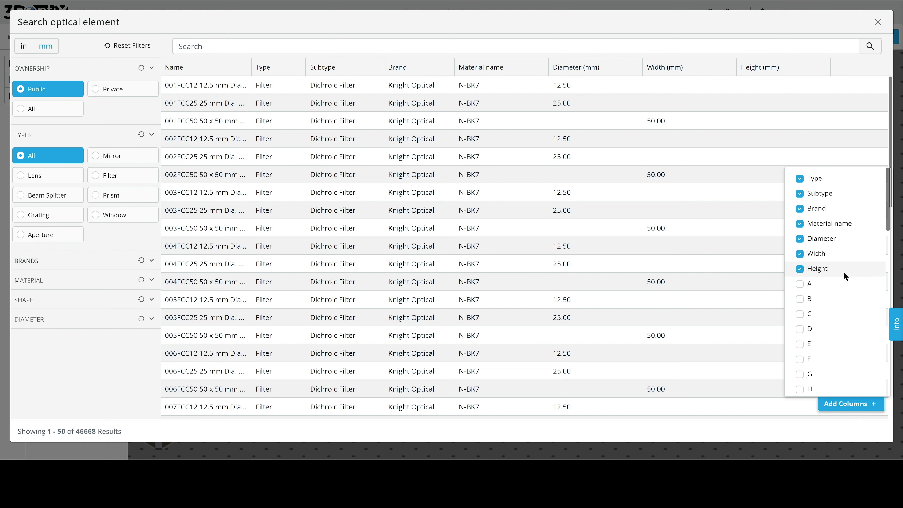
scroll(843, 271, "down", 10)
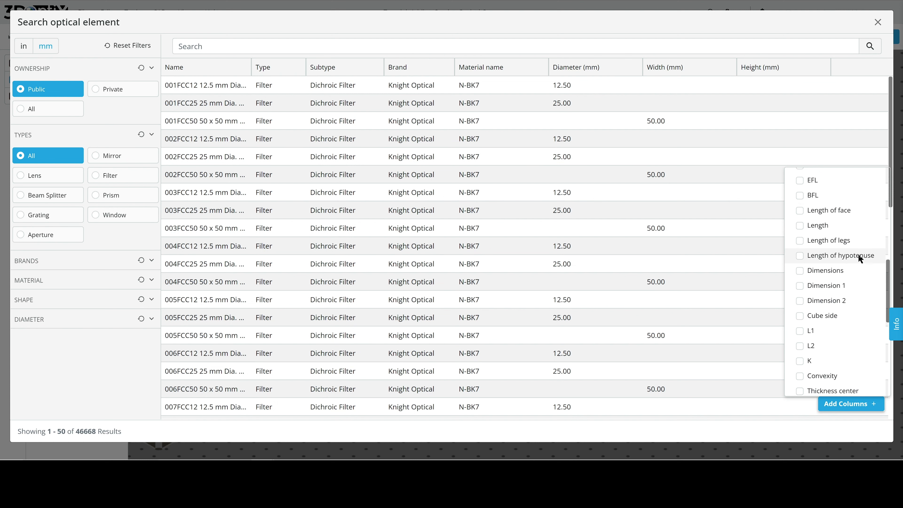
scroll(845, 256, "down", 5)
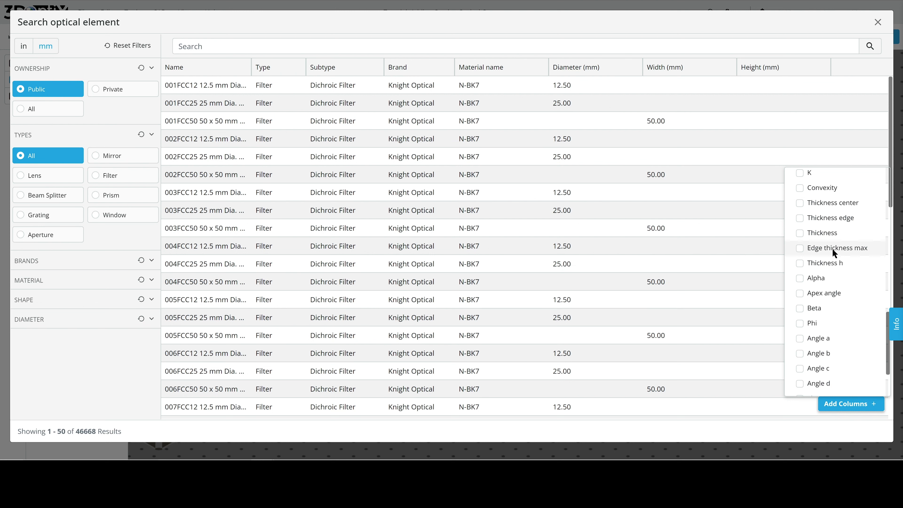
scroll(823, 281, "up", 5)
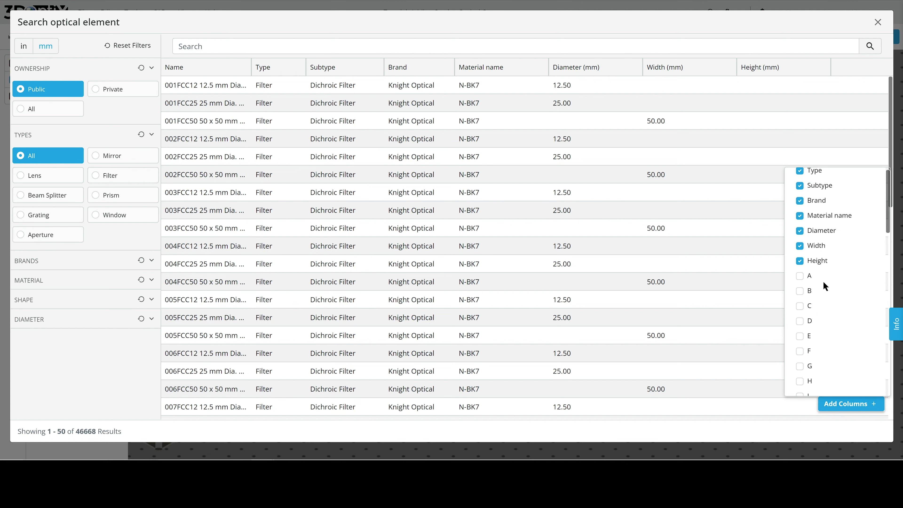
left_click(849, 405)
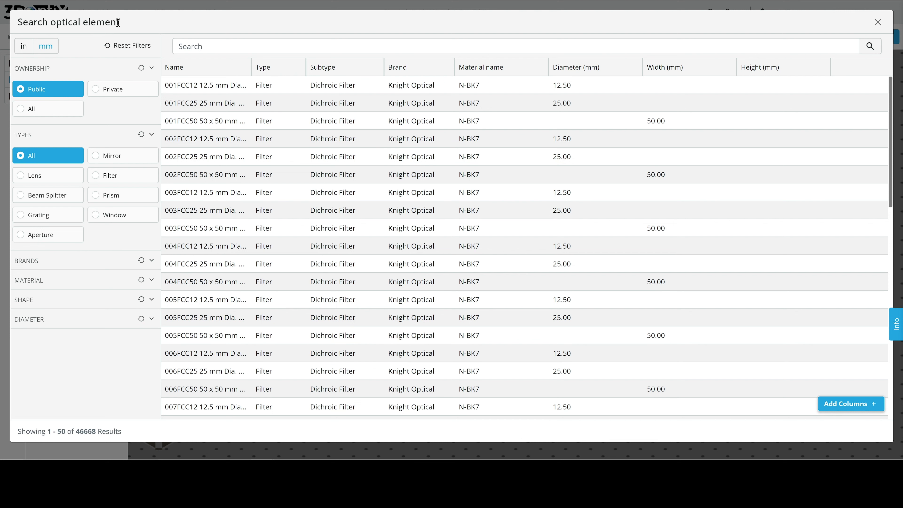
Try the Private ownership filter and the Lens type filter, restoring them to Public and All.
left_click(207, 45)
left_click(105, 94)
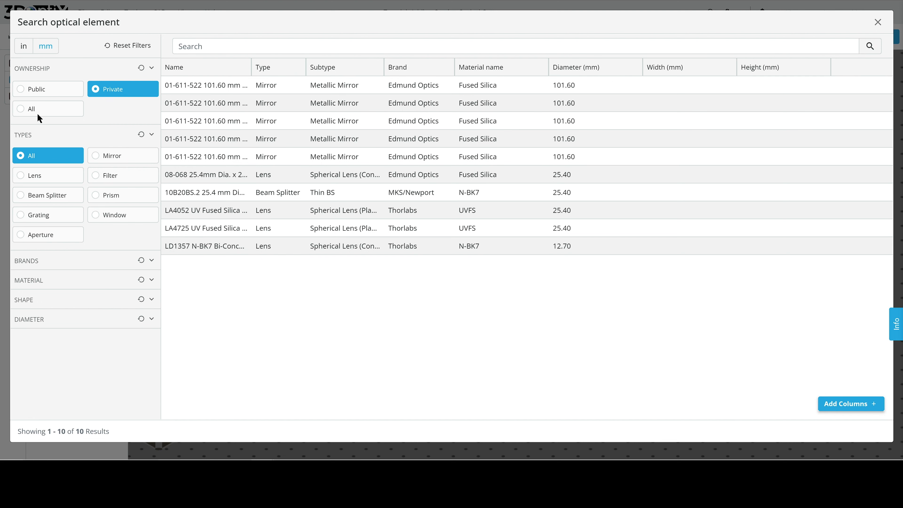
left_click(28, 92)
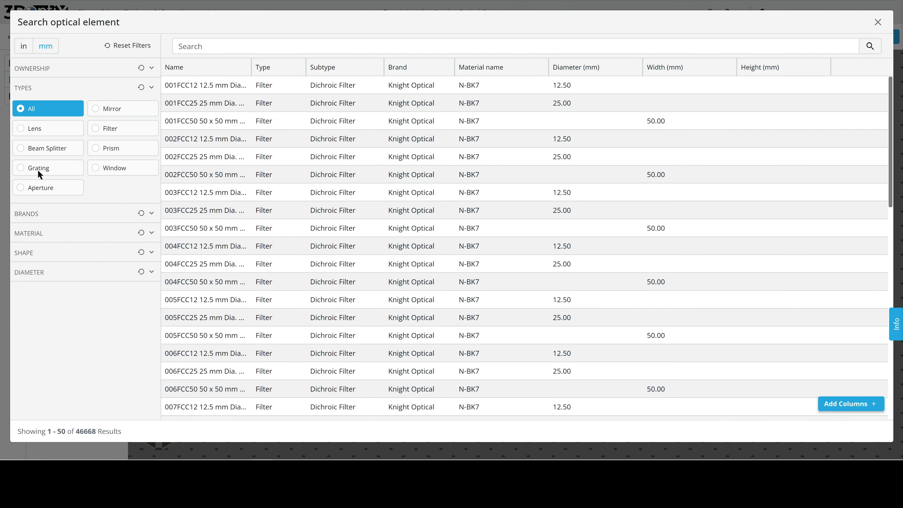
left_click(34, 128)
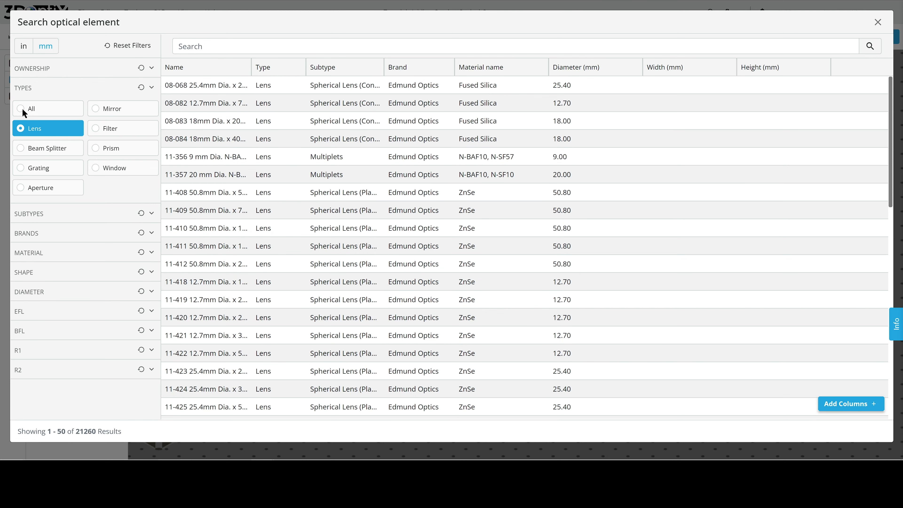
left_click(22, 108)
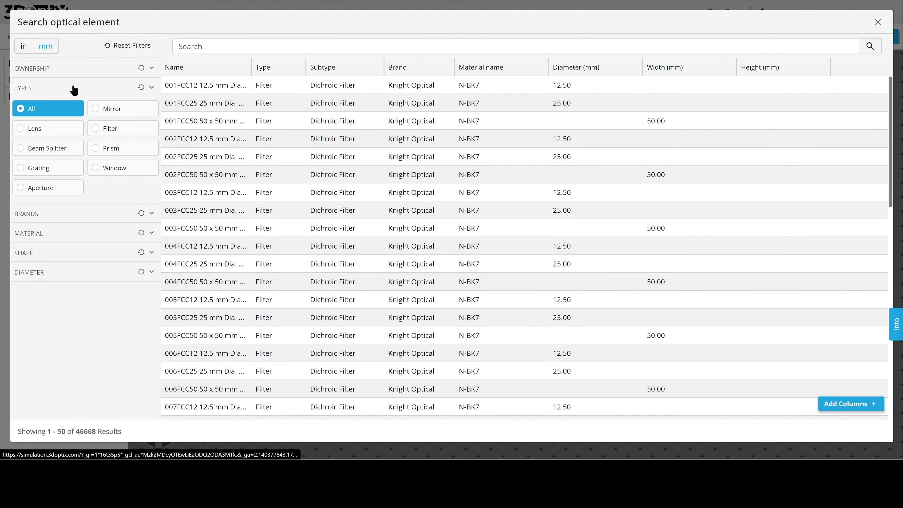
left_click(96, 88)
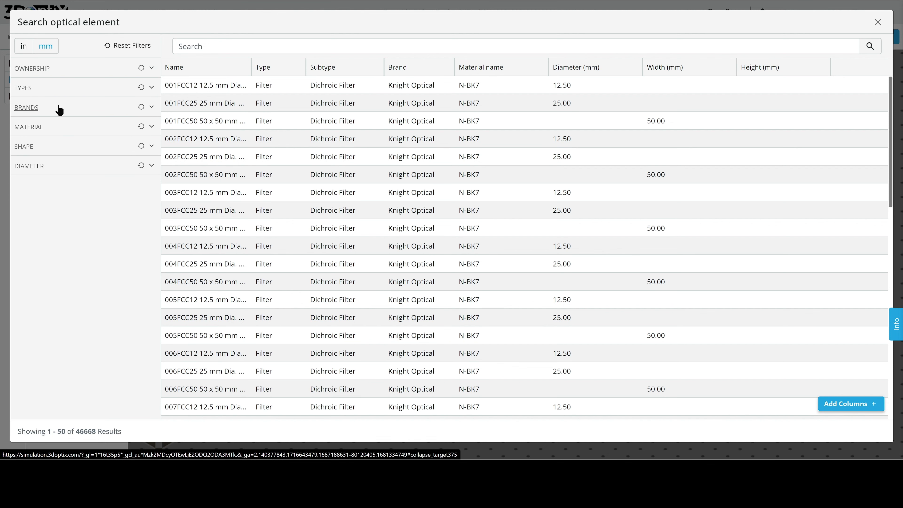
Try selecting and clearing all brands in the brand filter, and look through the available material choices.
left_click(60, 107)
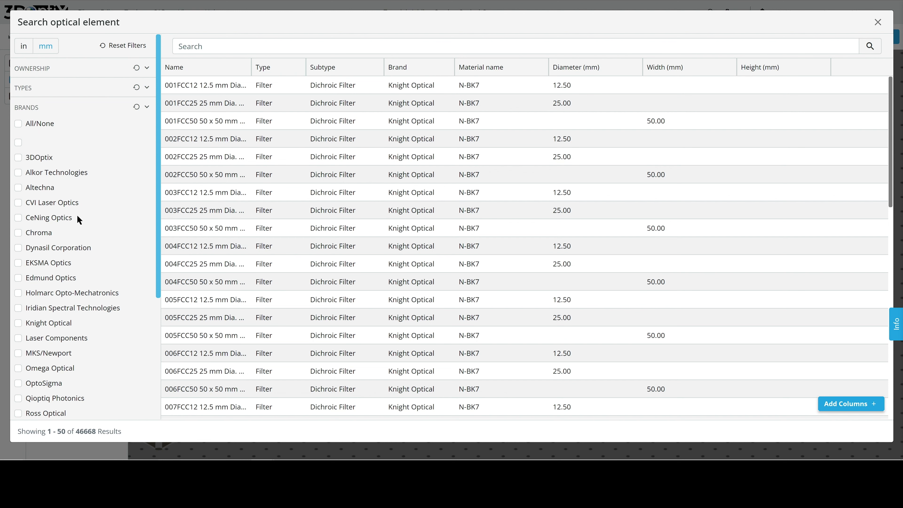
left_click(18, 123)
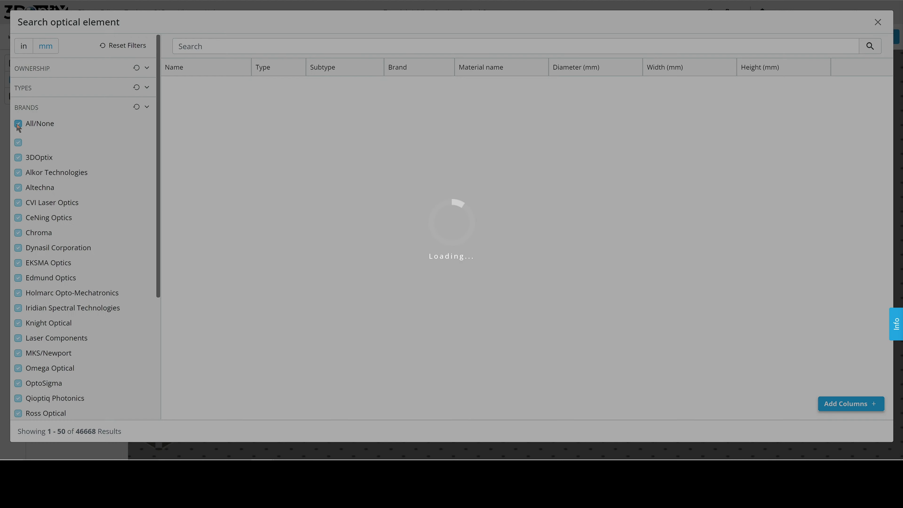
left_click(19, 124)
left_click(26, 107)
left_click(53, 126)
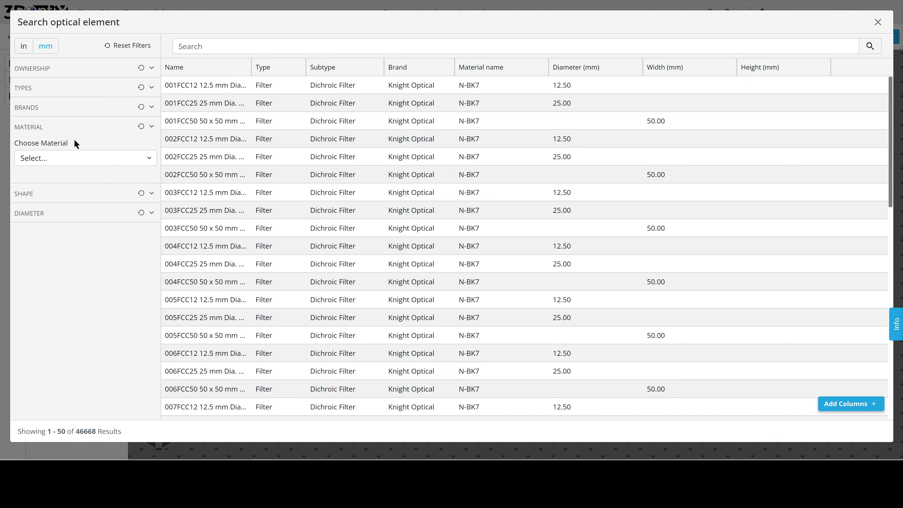
left_click(79, 159)
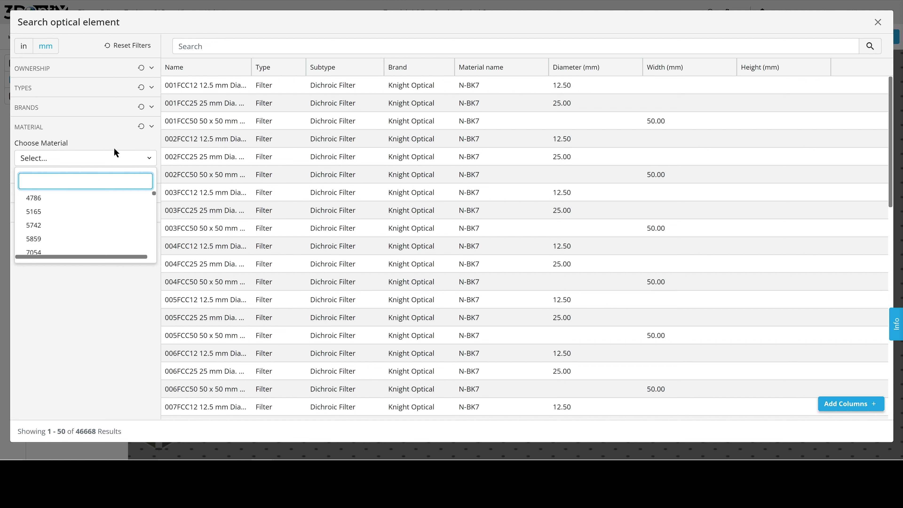
left_click(150, 161)
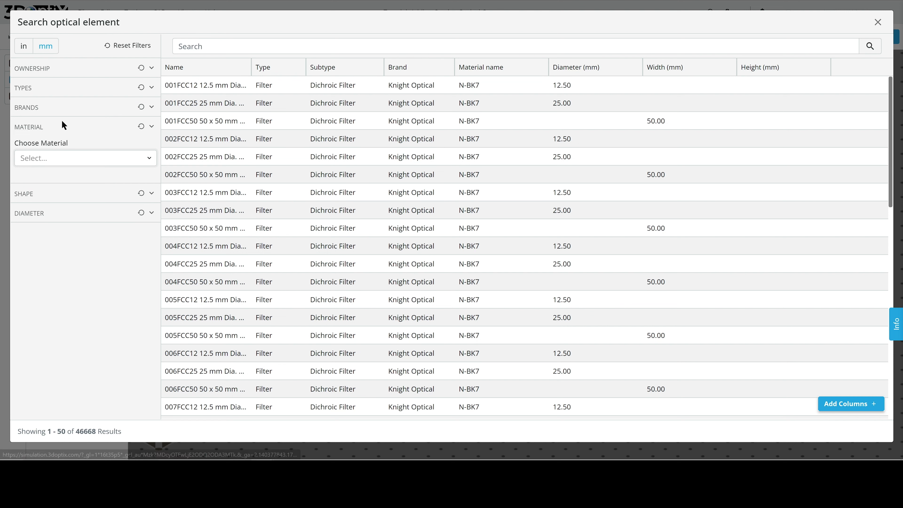
left_click(64, 129)
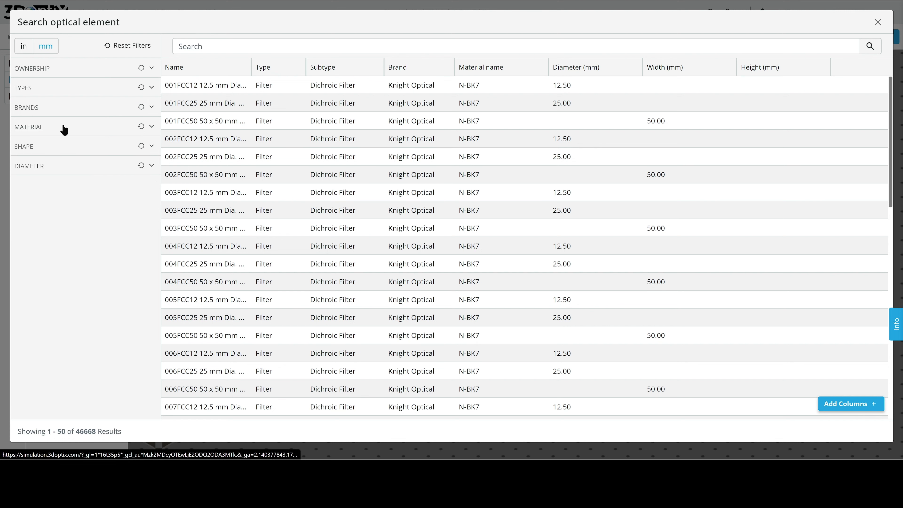
Try filtering the catalog by the Volume shape, and reset the shape filter to None.
left_click(60, 147)
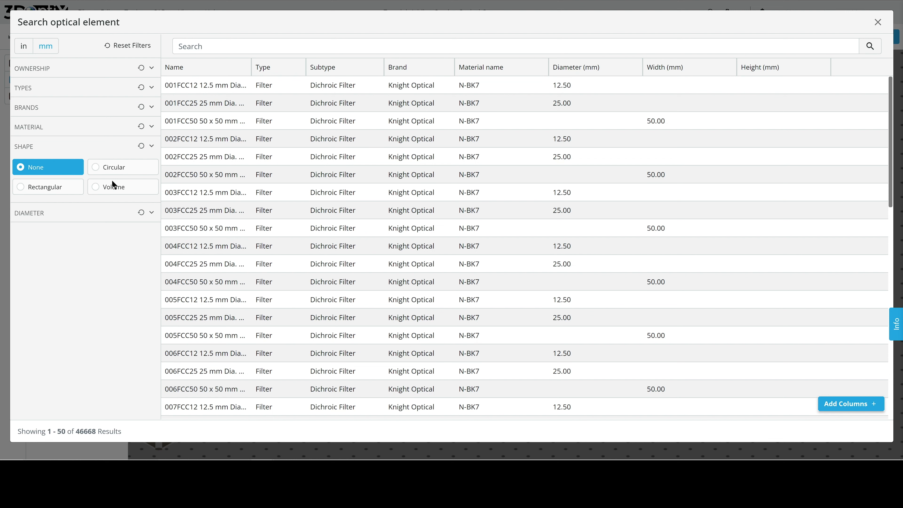
left_click(106, 188)
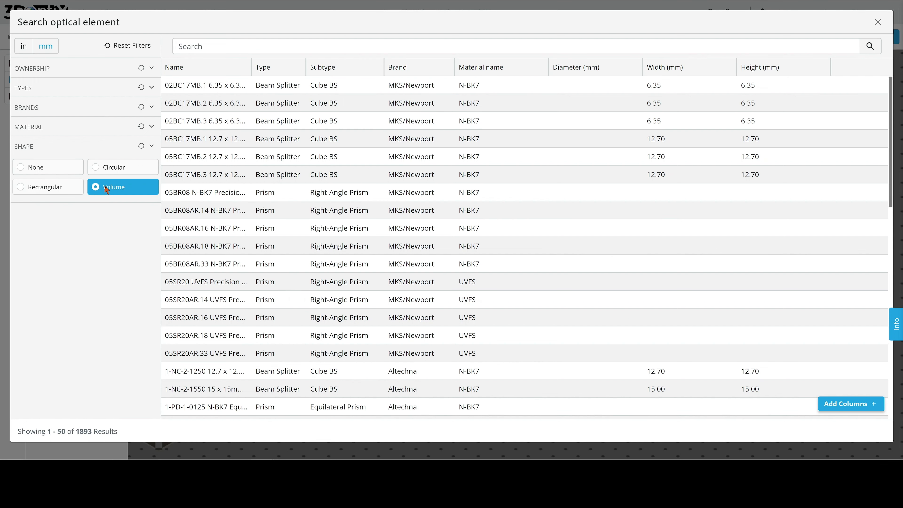
left_click(113, 167)
Try a minimum diameter of 50 mm in the diameter filter, clear it, and review the preset diameter ranges.
left_click(35, 213)
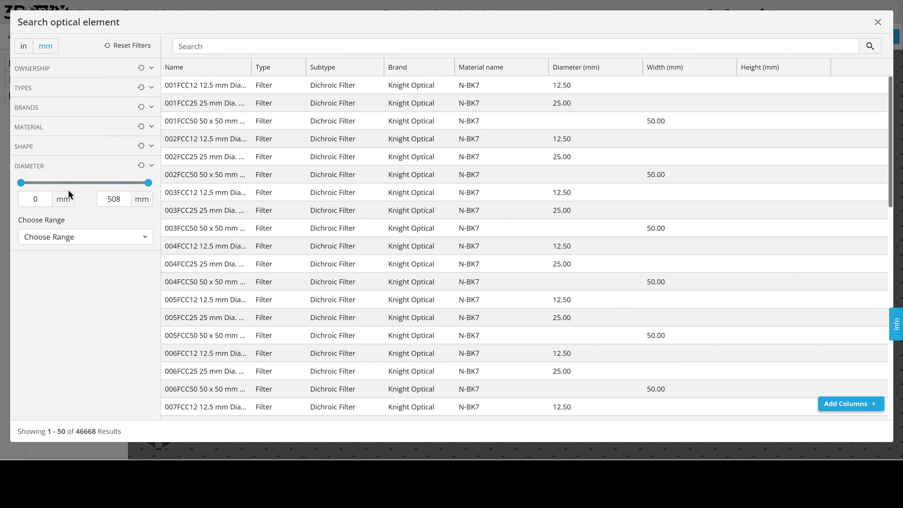
mouse_move(21, 183)
mouse_move(22, 183)
left_mouse_down()
mouse_move(85, 182)
mouse_move(20, 183)
left_mouse_up()
double_click(22, 199)
type("50")
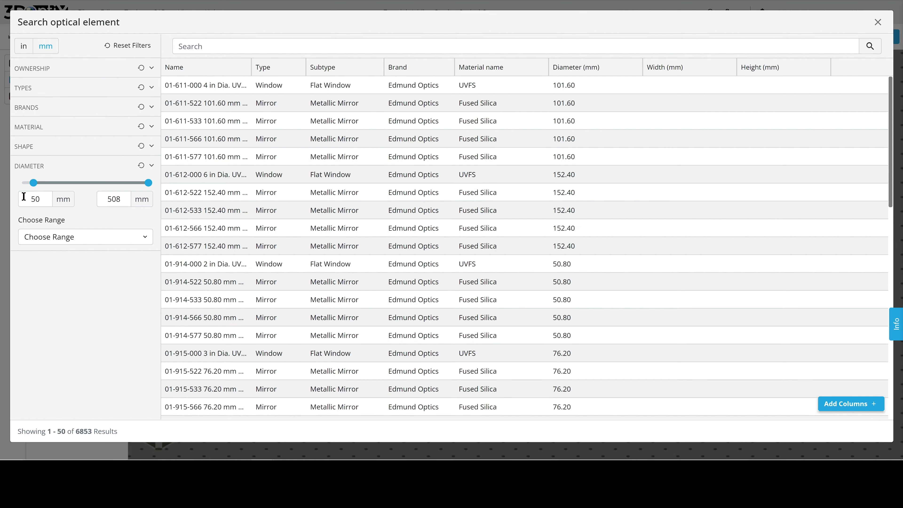
double_click(46, 200)
key("BackSpace")
left_click(142, 235)
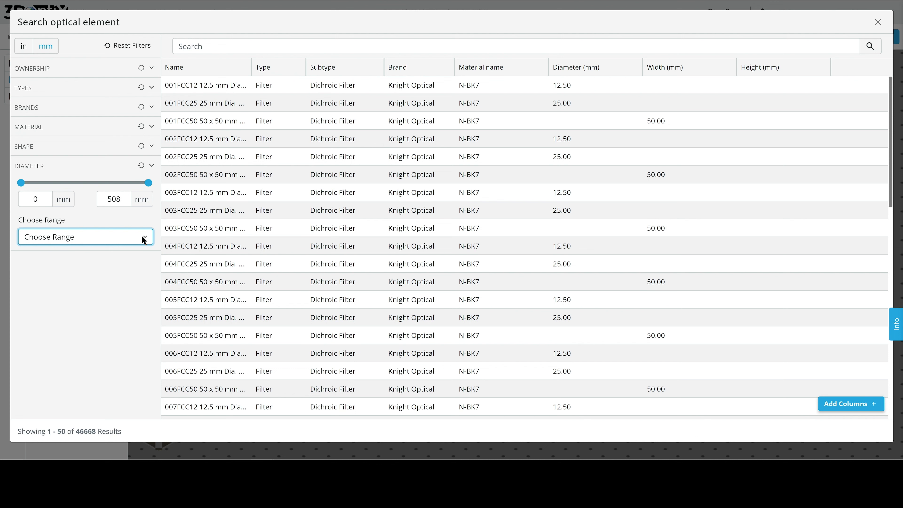
left_click(142, 235)
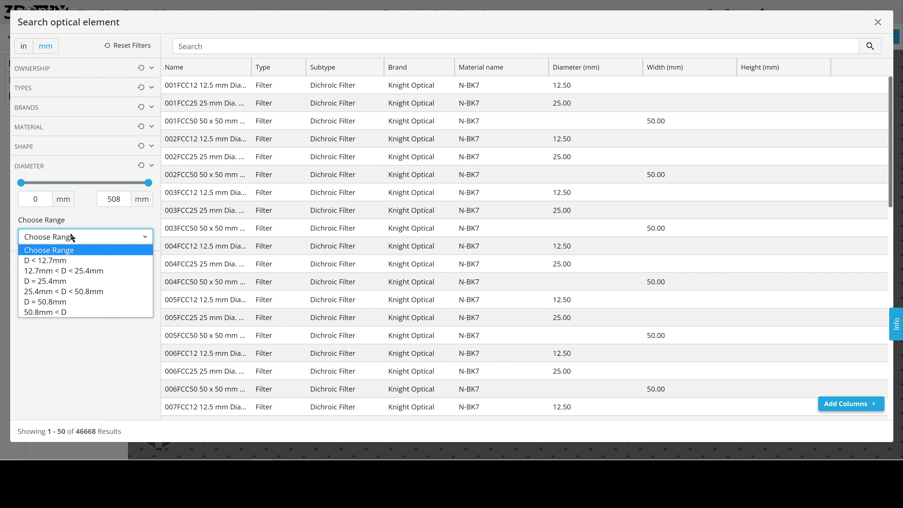
left_click(79, 235)
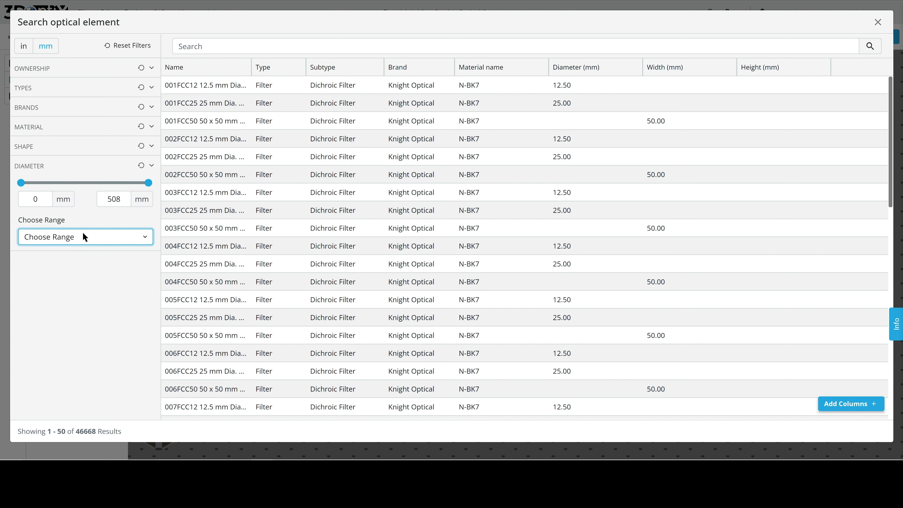
left_click(53, 168)
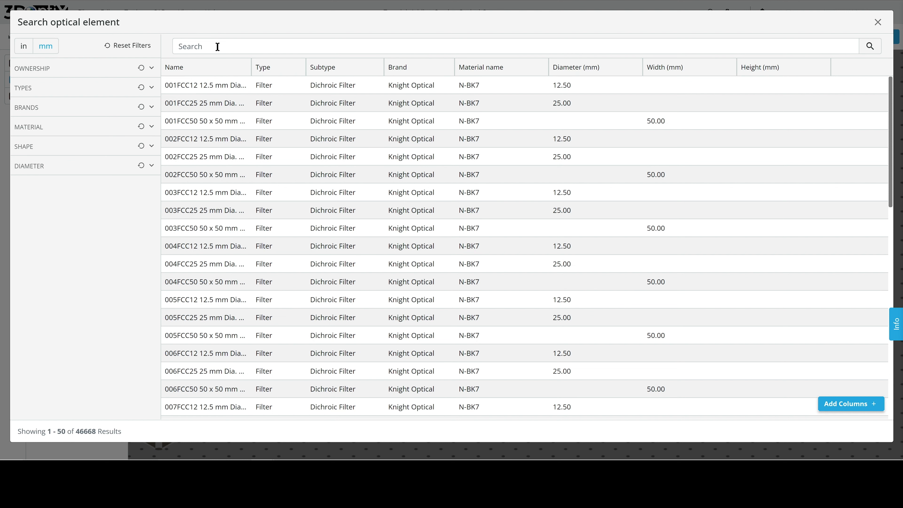
Search the catalog for 47-633 and add the 25 mm diameter N-BAF10/N-SF10 achromatic doublet to the layout.
type("47-633")
key("Return")
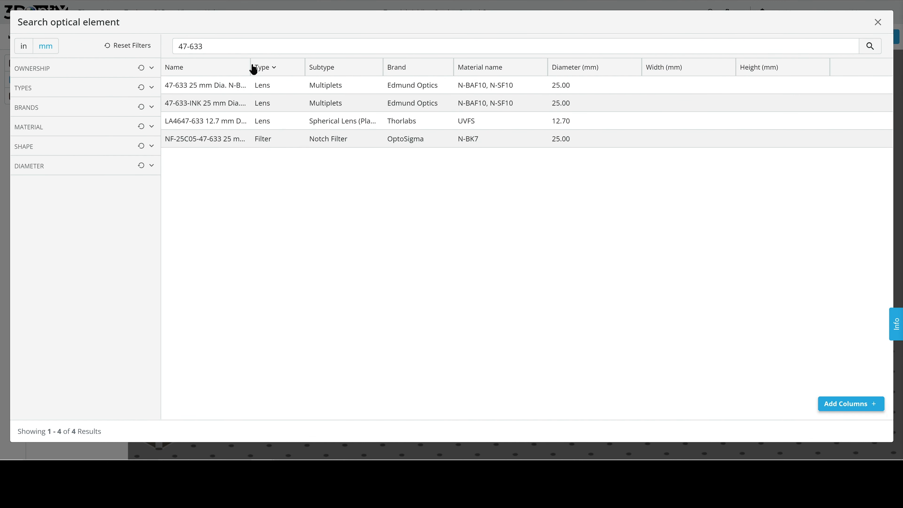
left_click_drag(250, 64, 475, 67)
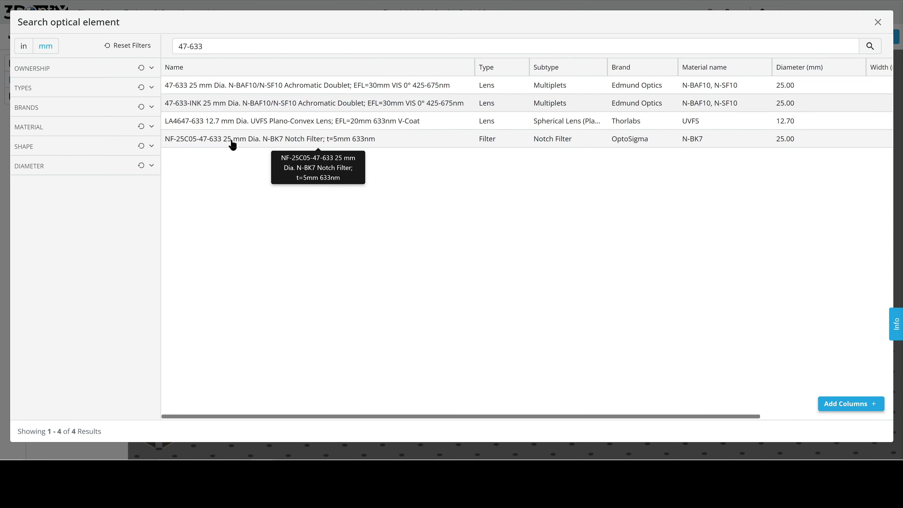
left_click_drag(186, 45, 172, 48)
left_click(219, 195)
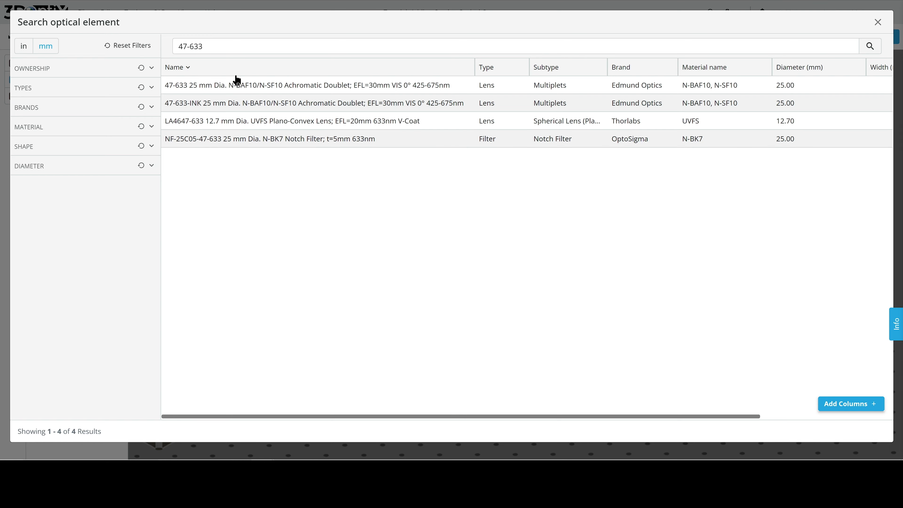
double_click(224, 89)
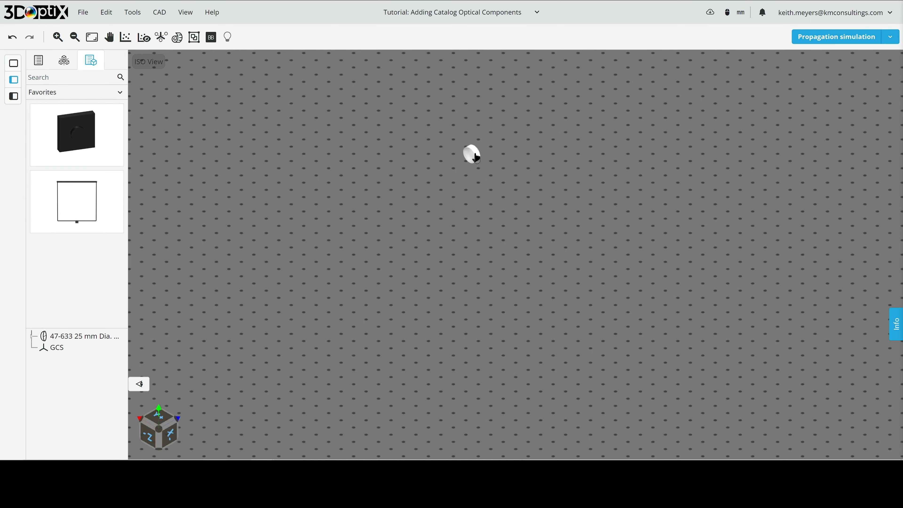
Examine the added lens up close in the layout and view the options for adding further objects.
scroll(475, 153, "up", 5)
right_click_drag(480, 107, 560, 414)
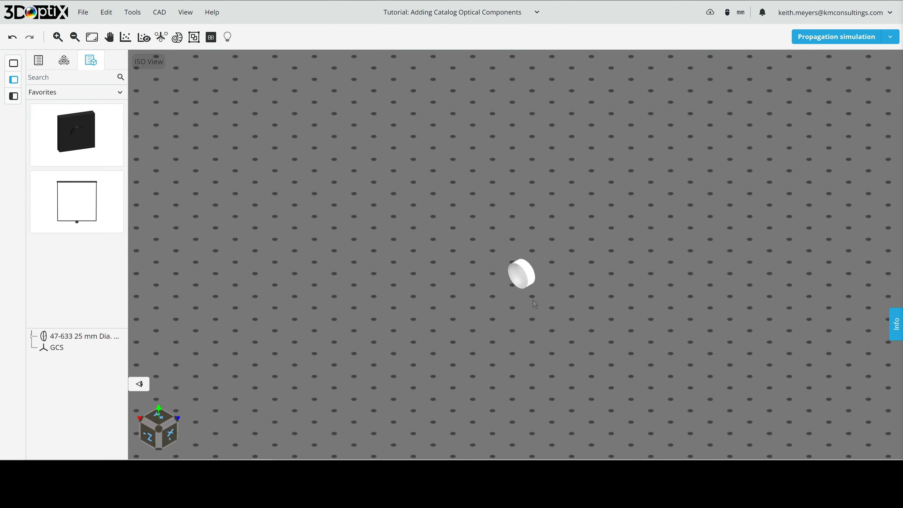
right_click(672, 202)
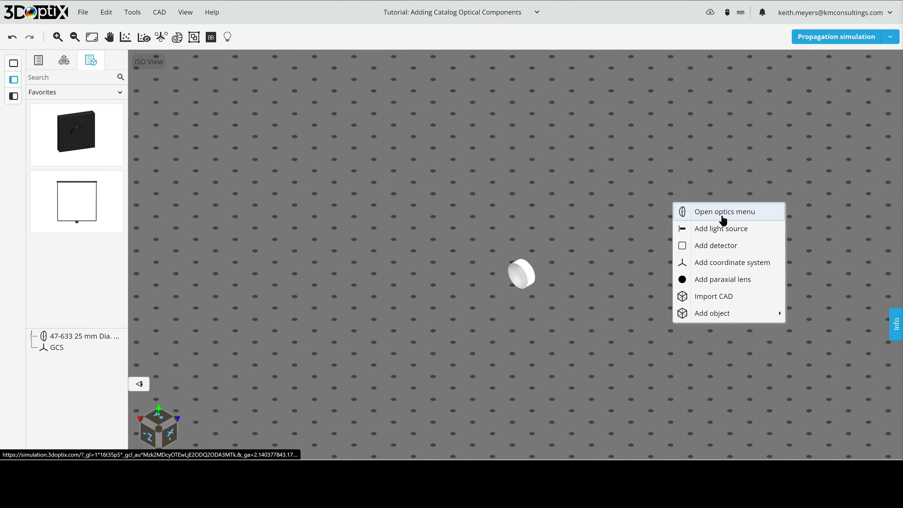
left_click(628, 207)
scroll(523, 281, "up", 3)
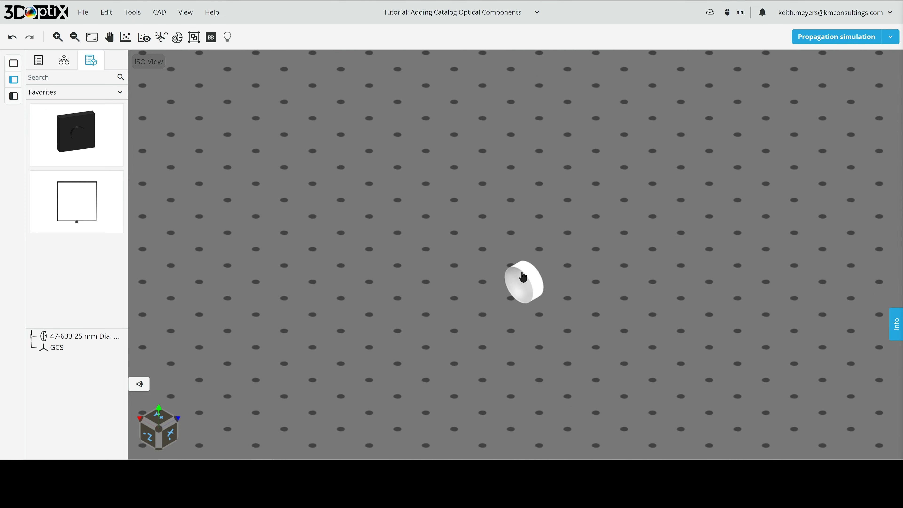
Move the achromatic doublet to X 0 mm and Z 0 mm in the layout.
right_click_drag(526, 292, 471, 239)
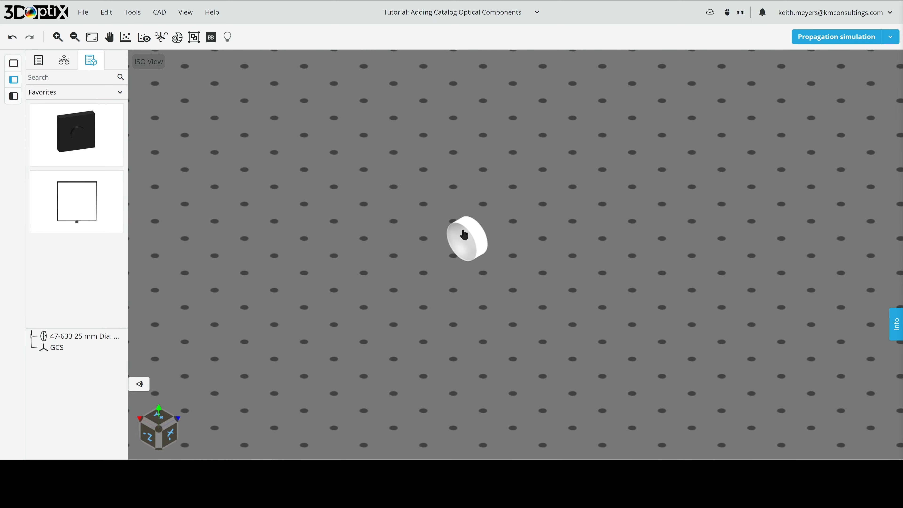
left_click(471, 240)
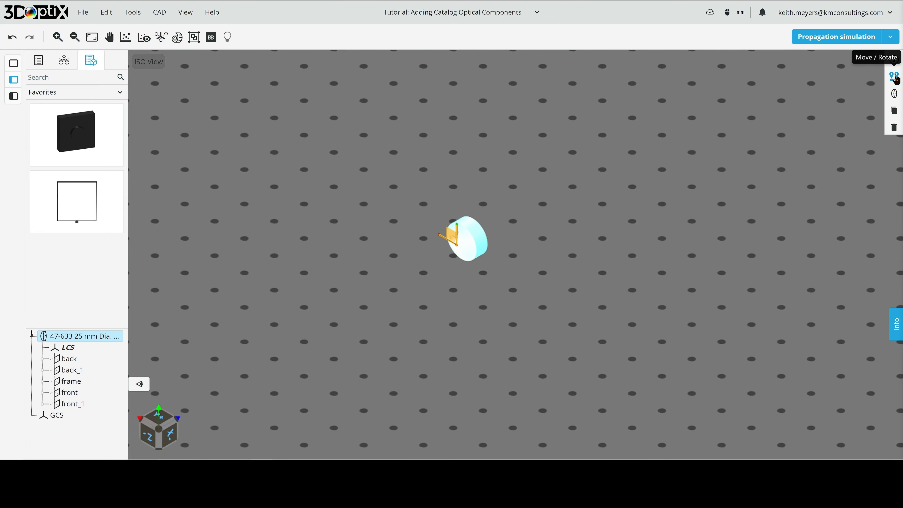
left_click(893, 76)
double_click(759, 100)
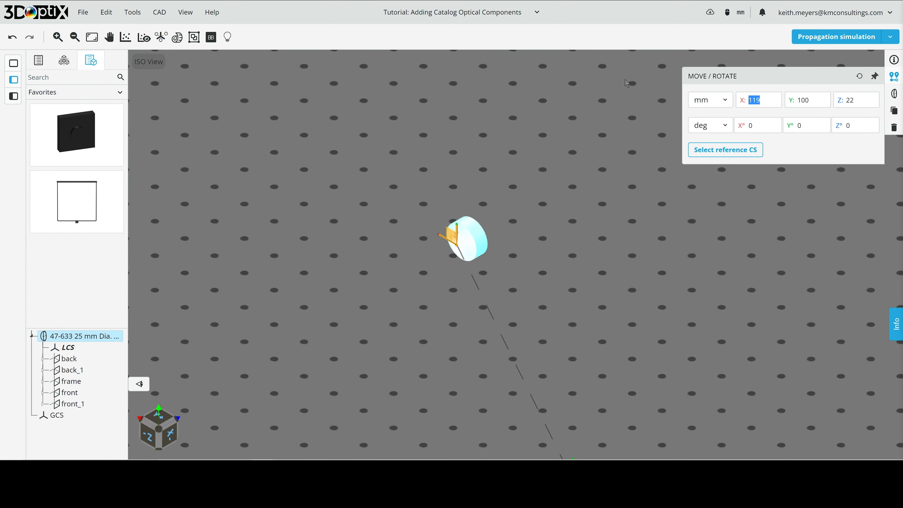
type("0")
double_click(850, 100)
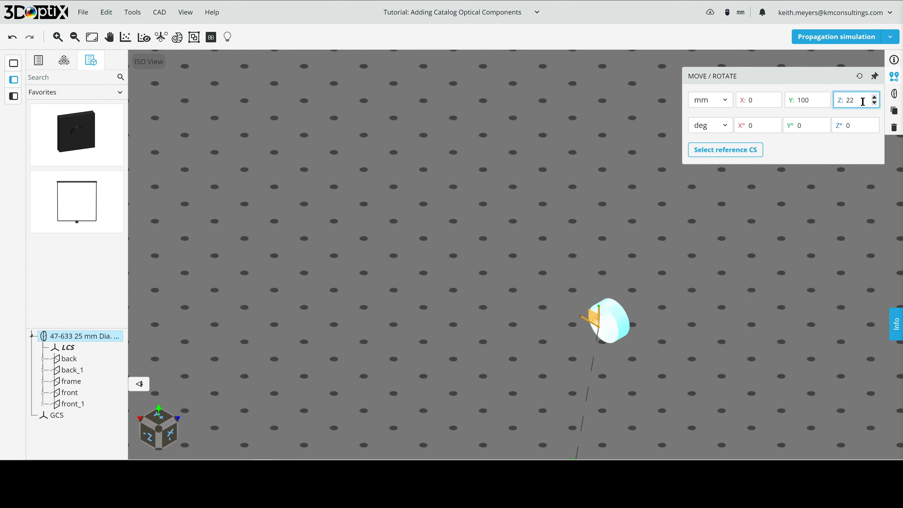
type("0")
key("Return")
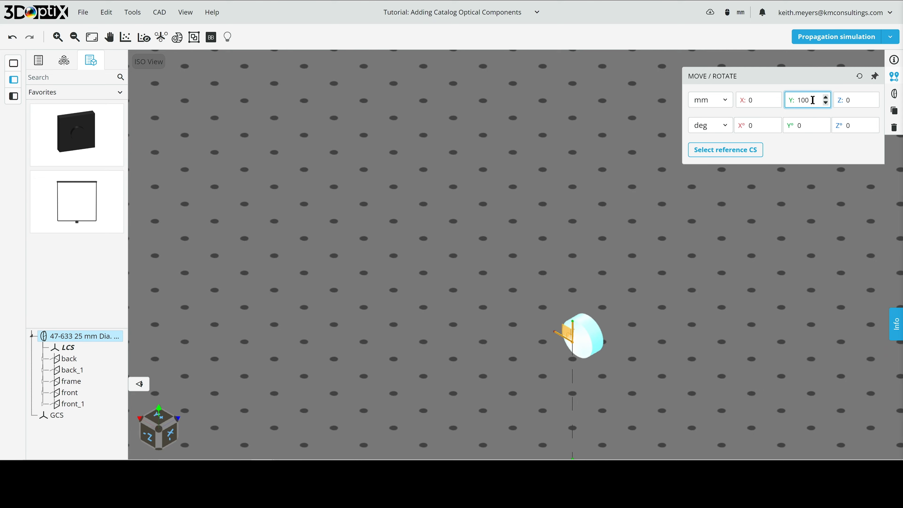
scroll(598, 372, "down", 2)
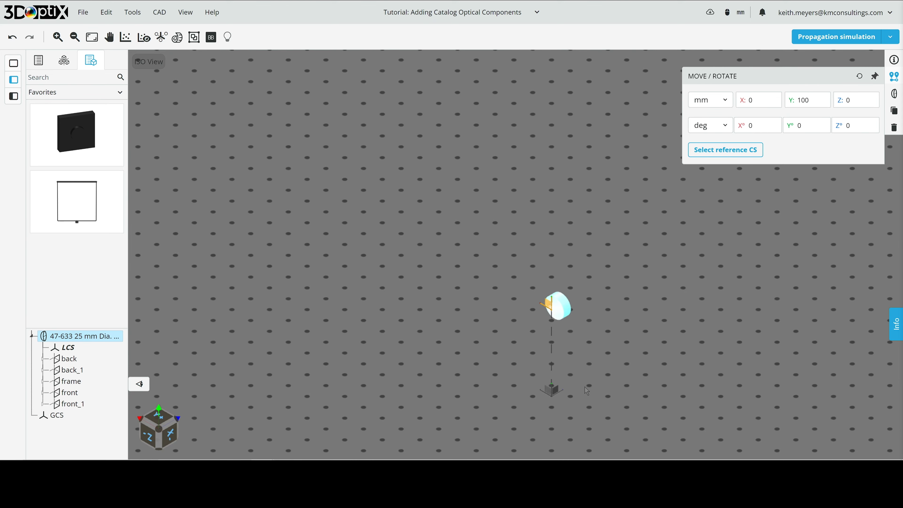
left_click_drag(586, 390, 562, 291)
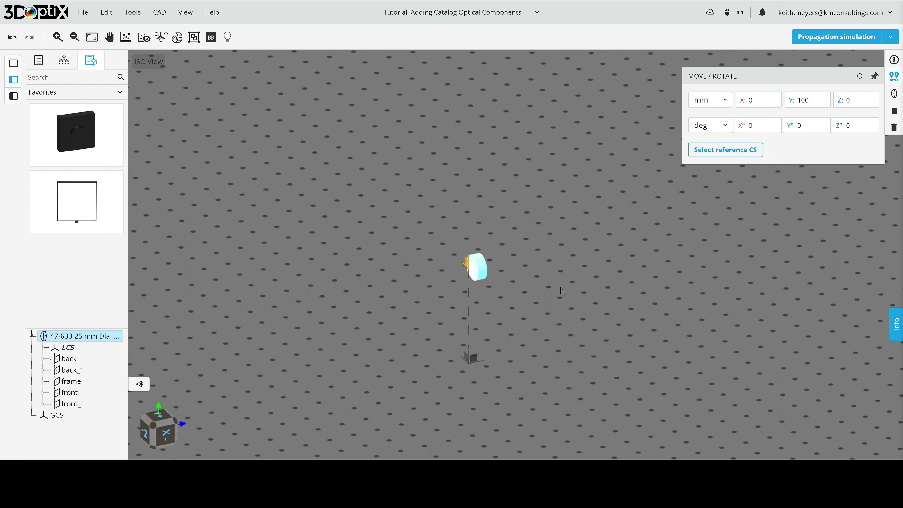
left_click(562, 291)
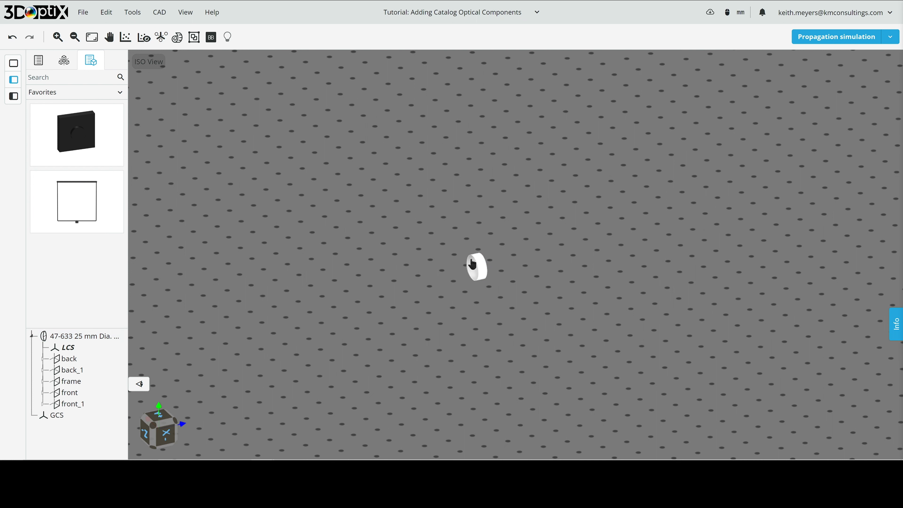
Open the doublet's optical settings and view its linked product page on the Edmund Optics site.
left_click(480, 269)
right_click(481, 269)
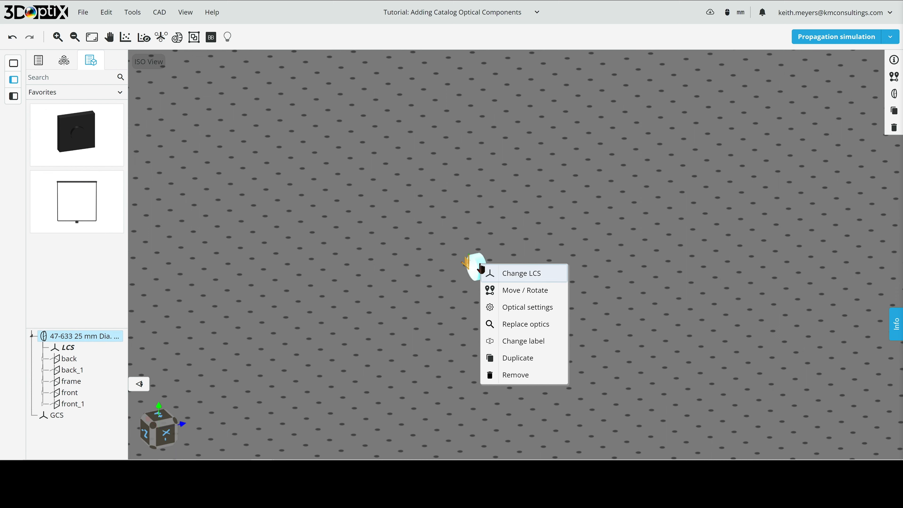
left_click(539, 312)
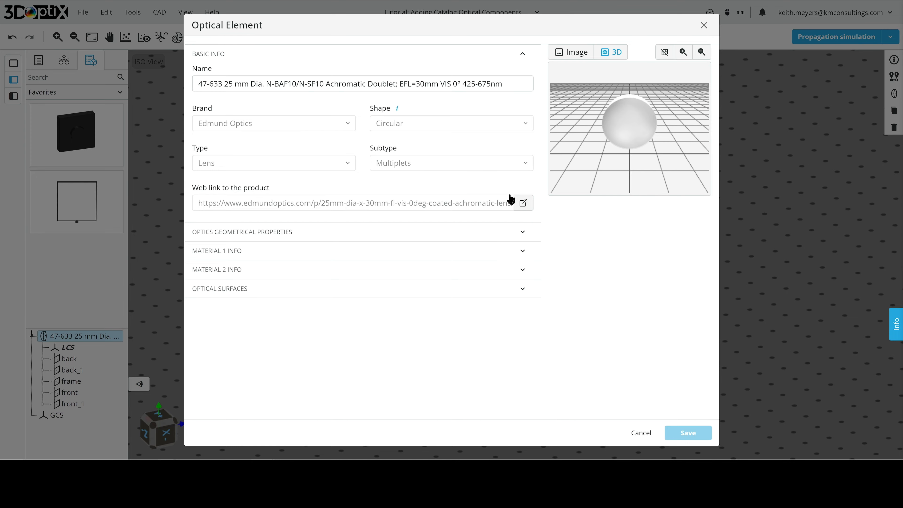
left_click(523, 205)
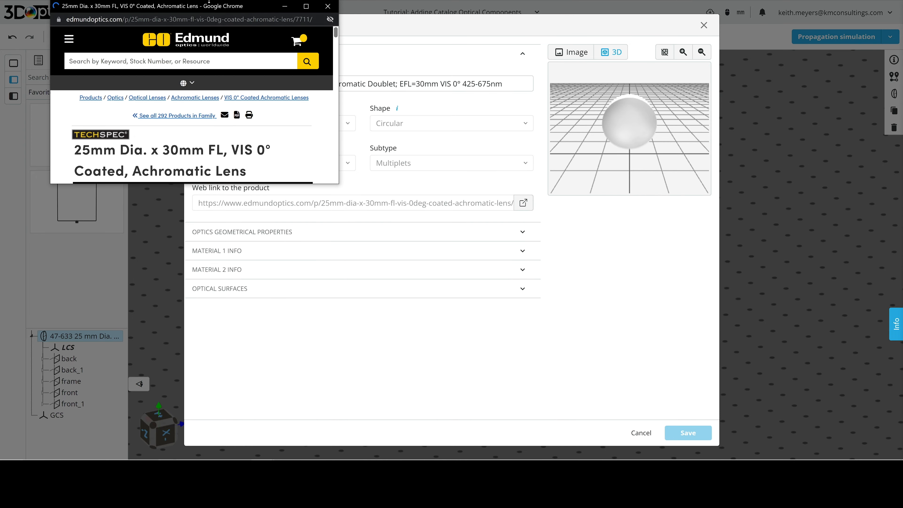
left_click_drag(275, 3, 508, 78)
left_click(538, 81)
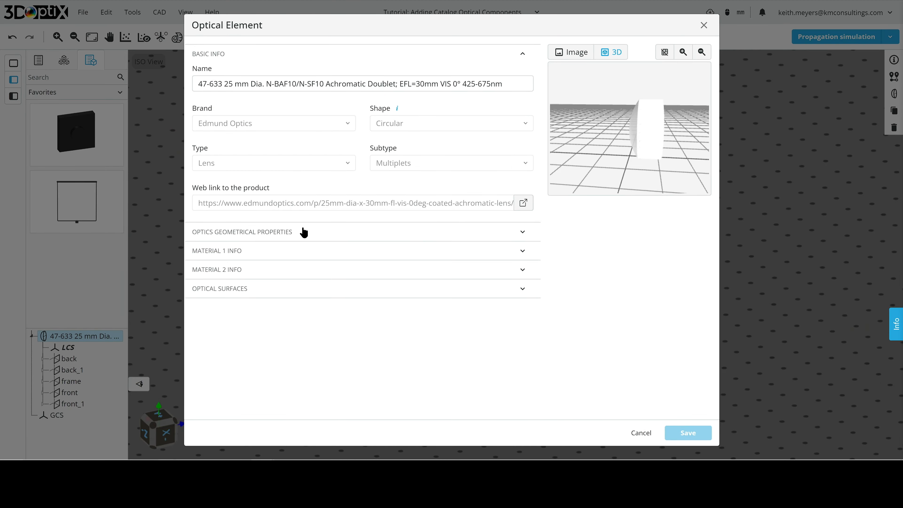
Examine the doublet's geometrical properties, including its R1 radius, alongside the 3D preview of the lens.
left_click(303, 232)
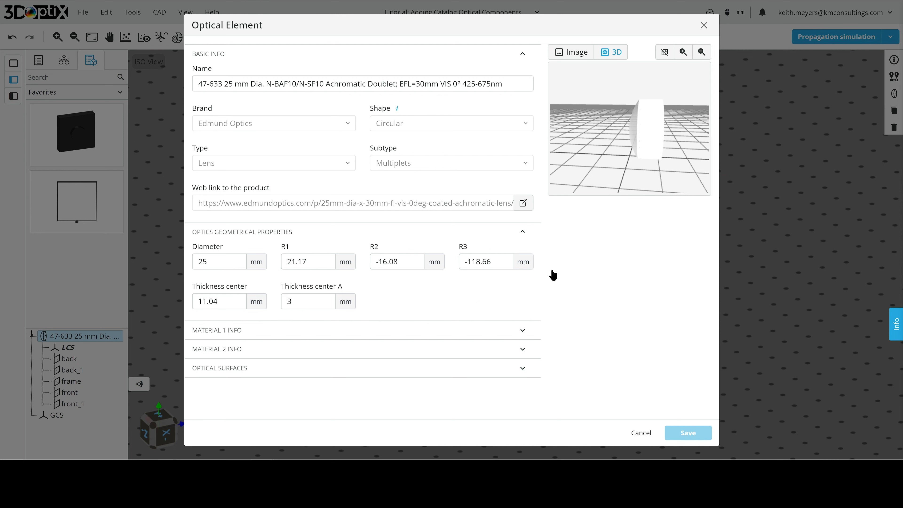
left_click(316, 262)
double_click(316, 262)
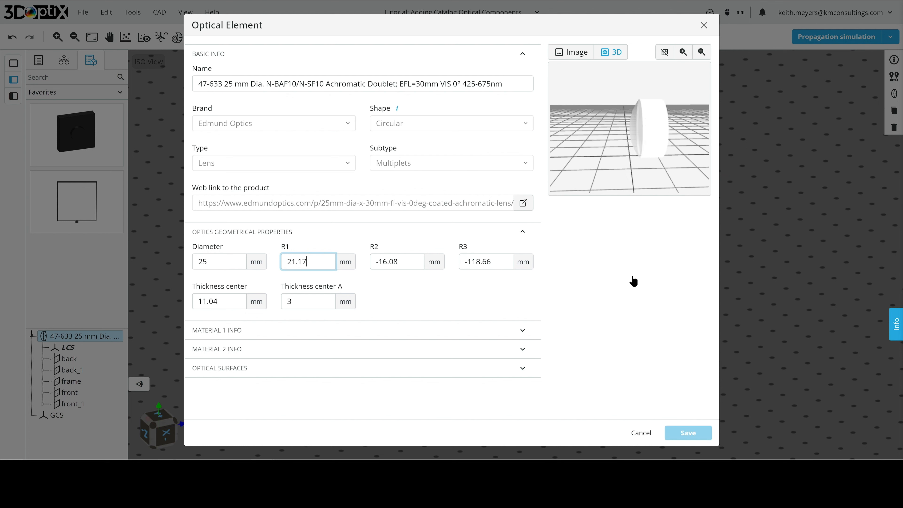
mouse_move(652, 136)
left_mouse_down()
mouse_move(641, 118)
mouse_move(651, 124)
left_mouse_up()
left_click(485, 231)
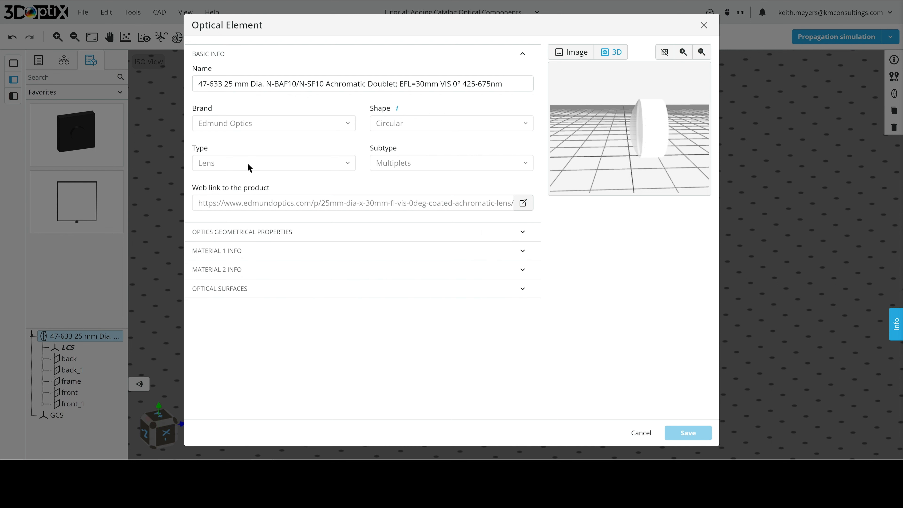
Try 1000 nm as the wavelength for Material 1's refractive index, and set it to 500 nm.
left_click(254, 251)
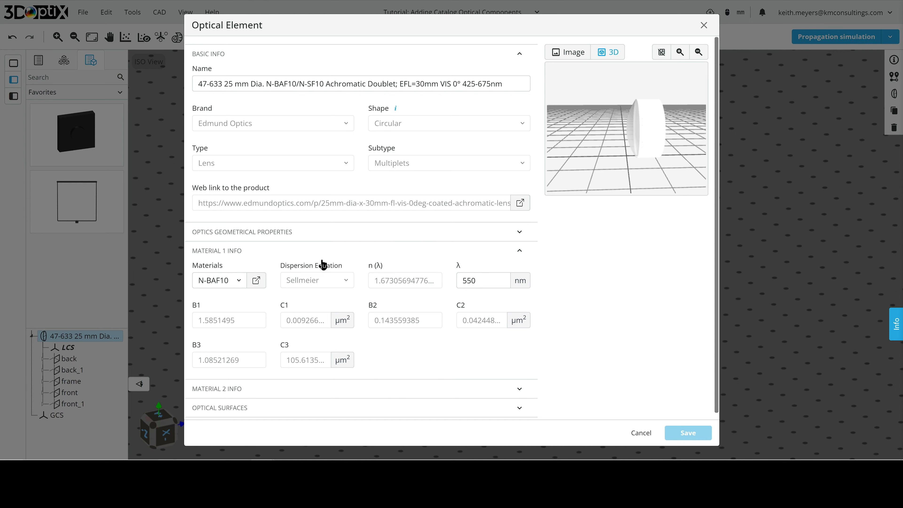
left_click(485, 280)
double_click(461, 280)
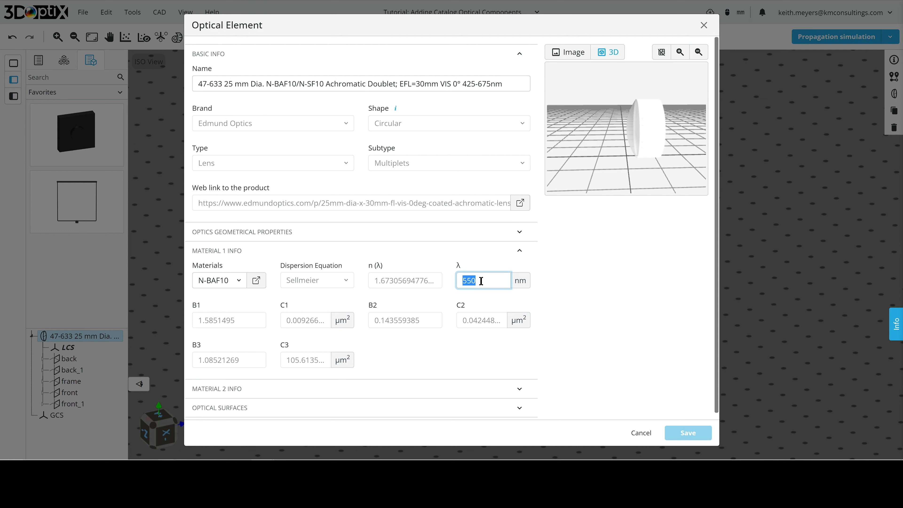
type("1000")
left_click_drag(488, 280, 377, 286)
type("500")
Review the glasses available for Material 1 and the dispersion data of Material 2.
left_click(238, 281)
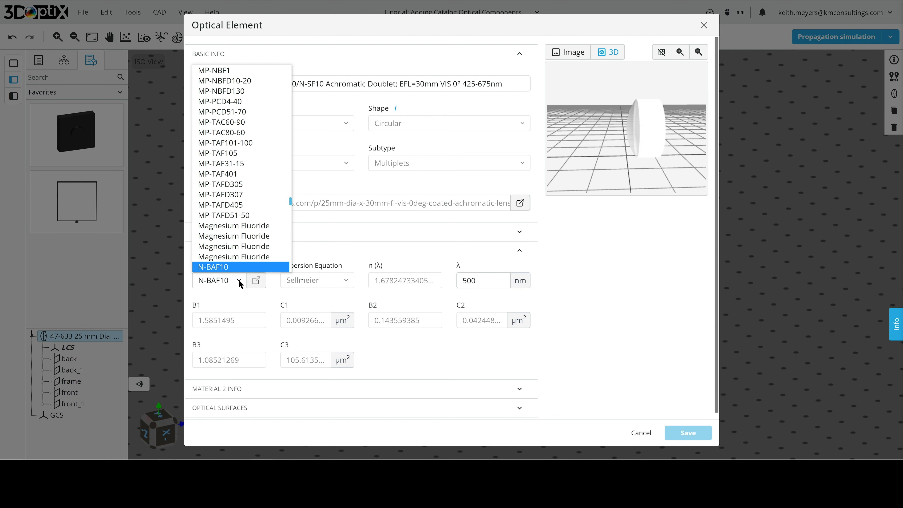
left_click(239, 280)
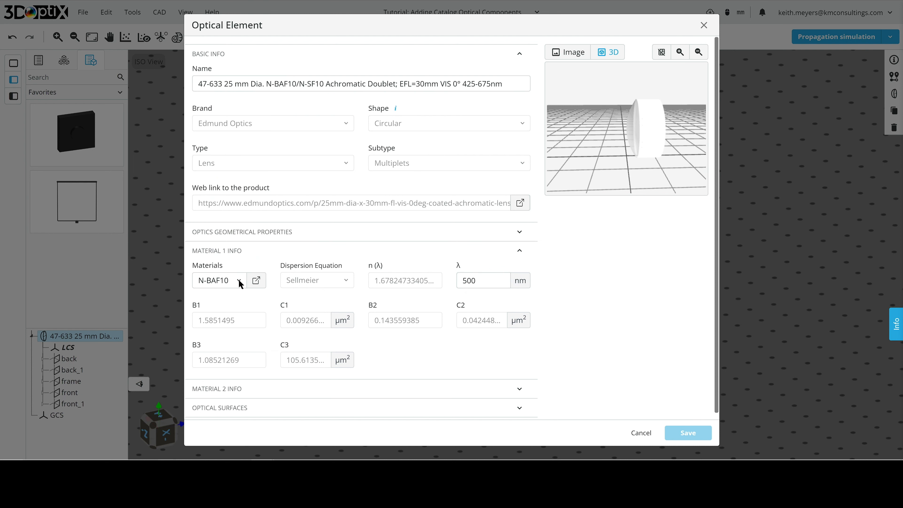
left_click(239, 275)
left_click(239, 277)
left_click(221, 387)
scroll(343, 366, "down", 3)
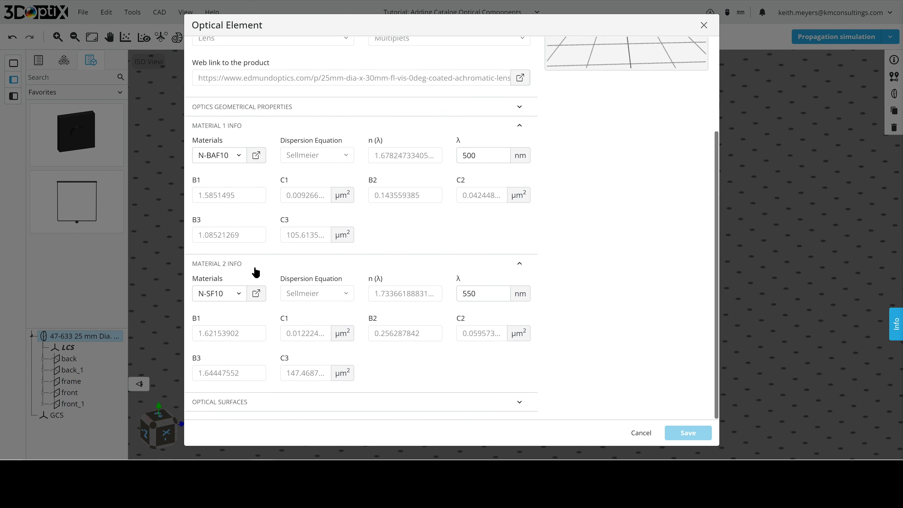
Open the doublet's front optical surface and turn off No reflections in its simulation settings.
left_click(519, 402)
scroll(433, 357, "down", 1)
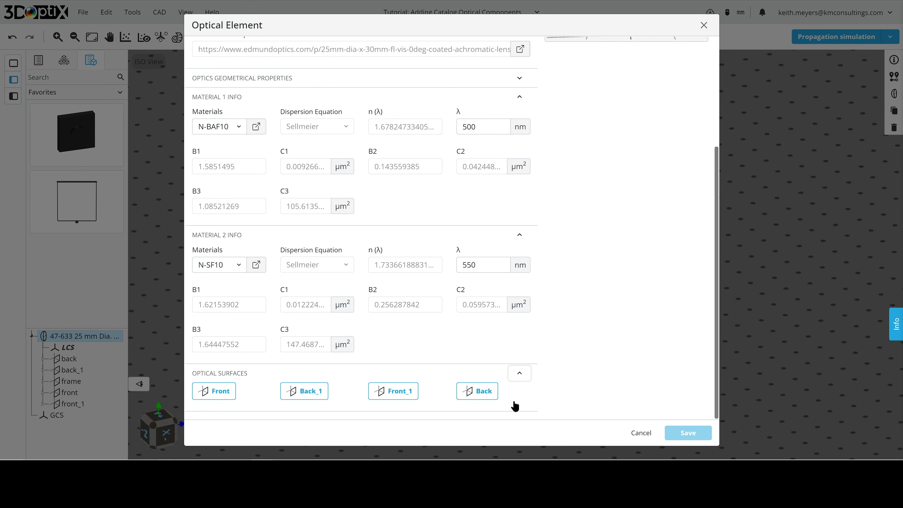
left_click(220, 393)
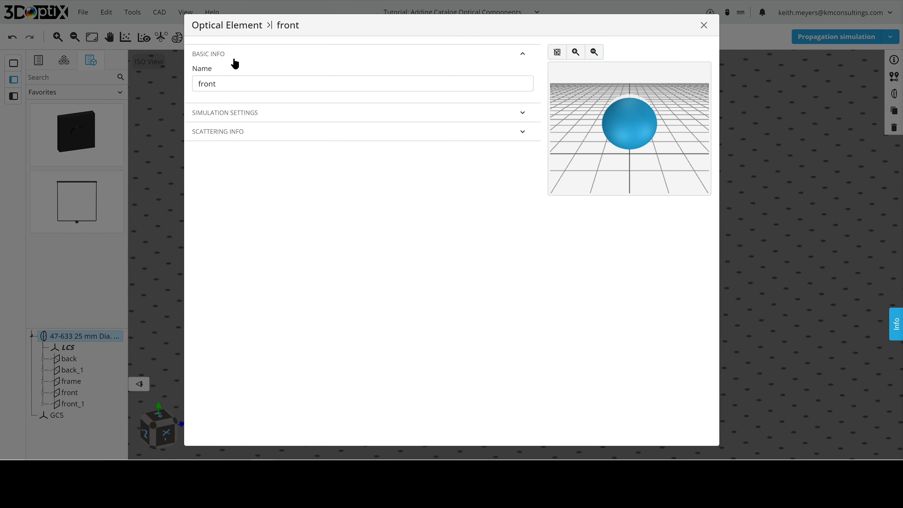
left_click(229, 85)
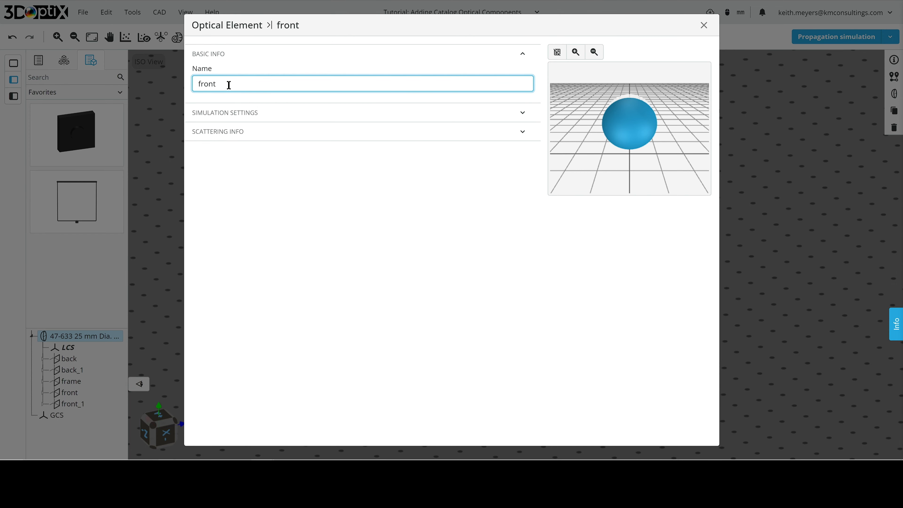
left_click(238, 114)
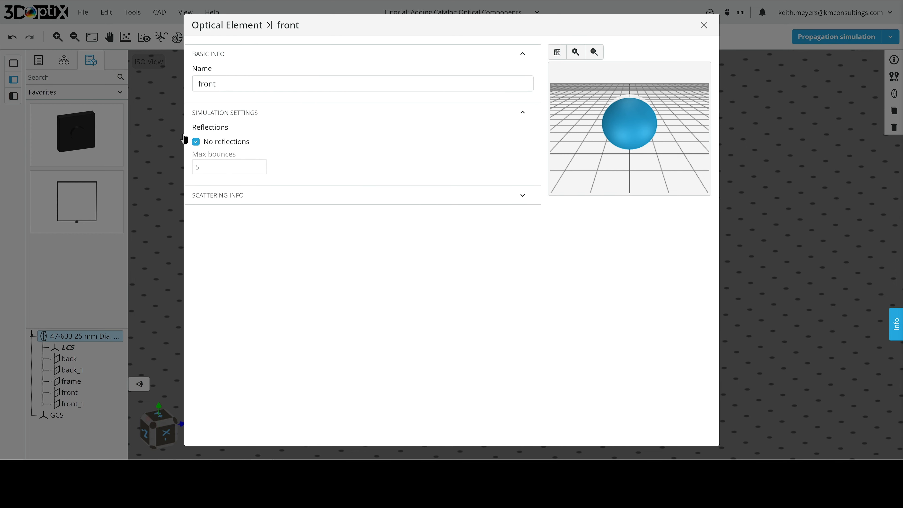
left_click(196, 143)
left_click(213, 166)
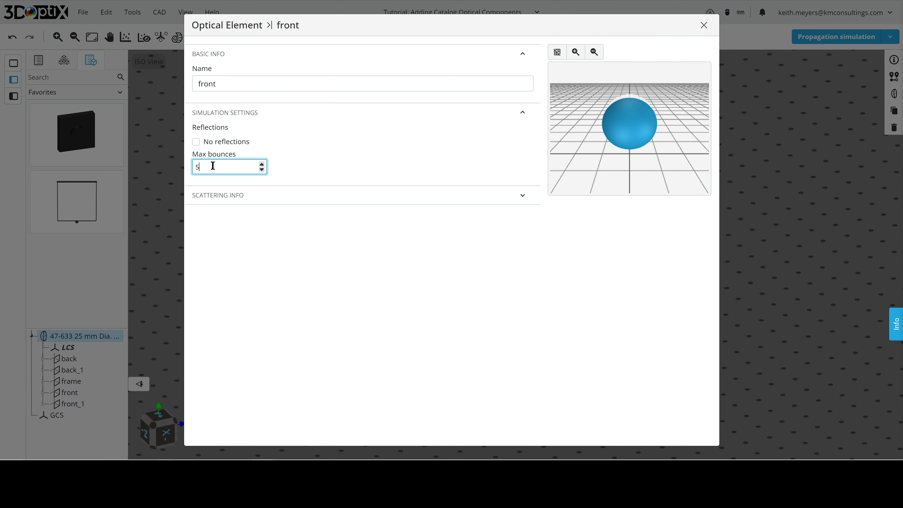
left_click_drag(630, 134, 601, 131)
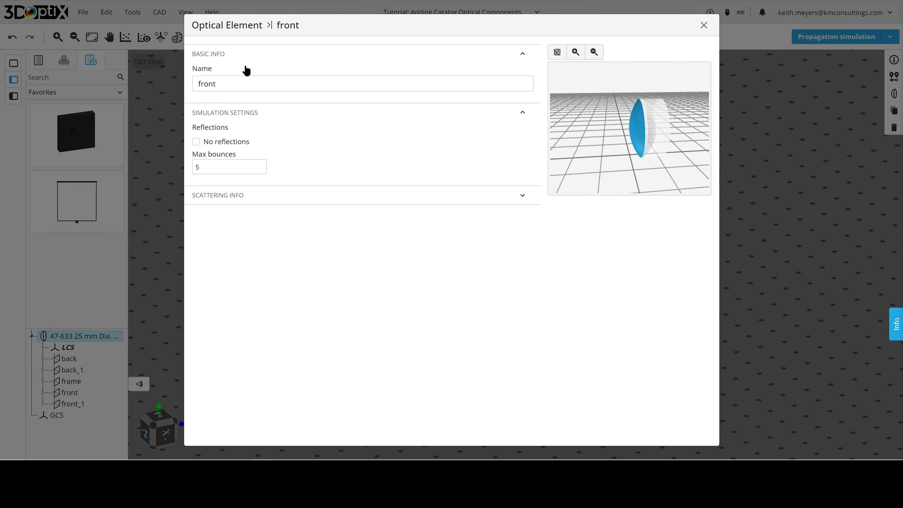
left_click(220, 166)
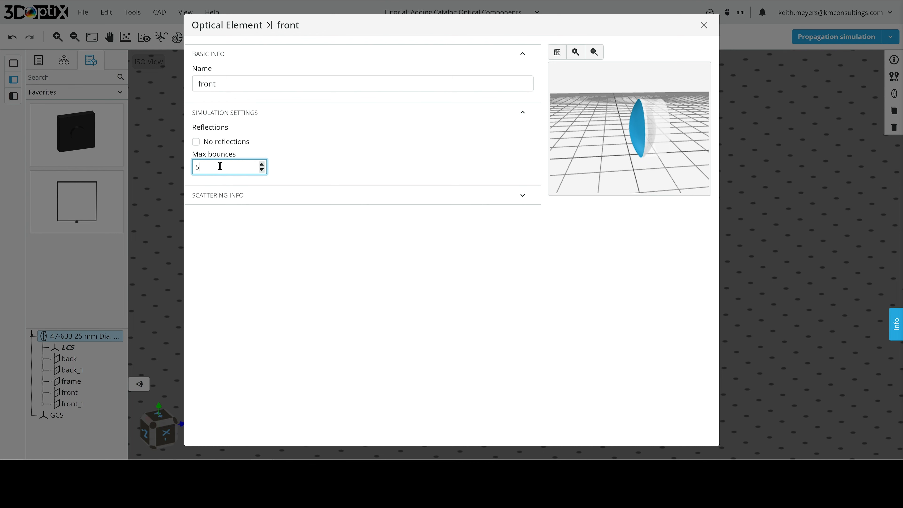